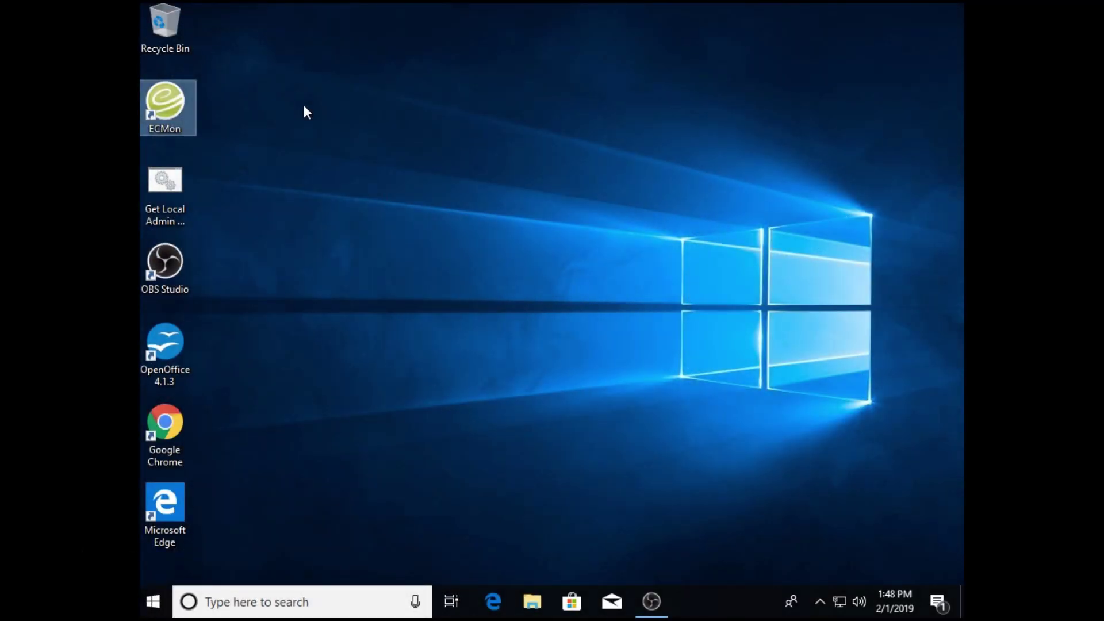
Step: Launch ECMon, connect on USB Serial Port (COM3), and save the configuration file to the Desktop
{"action": "double_click", "coordinate": [153, 113]}
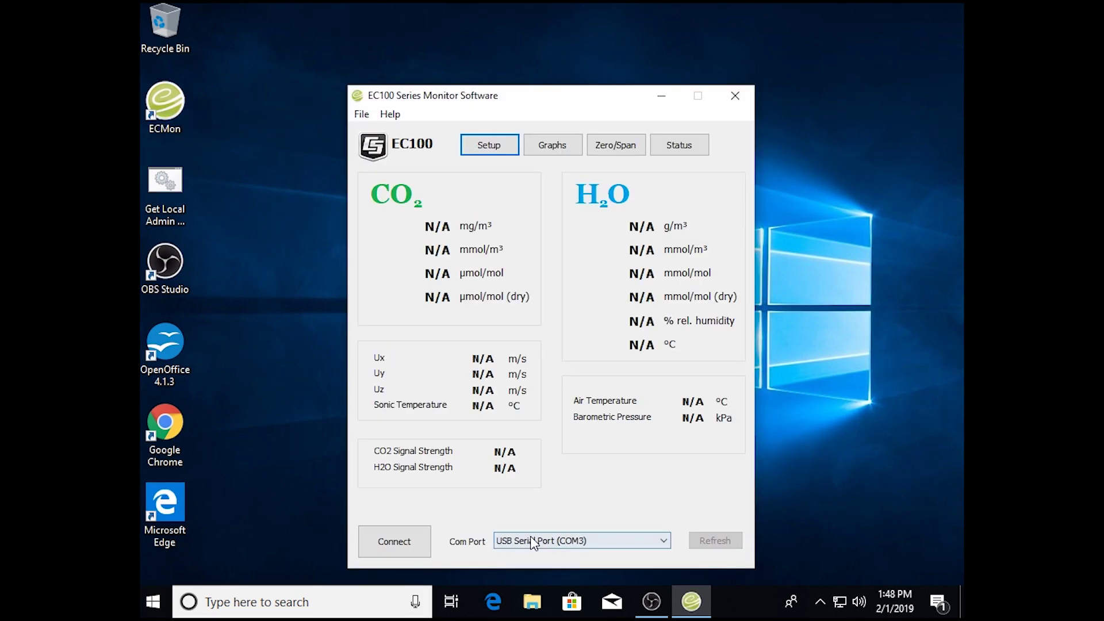
{"action": "left_click", "coordinate": [546, 566]}
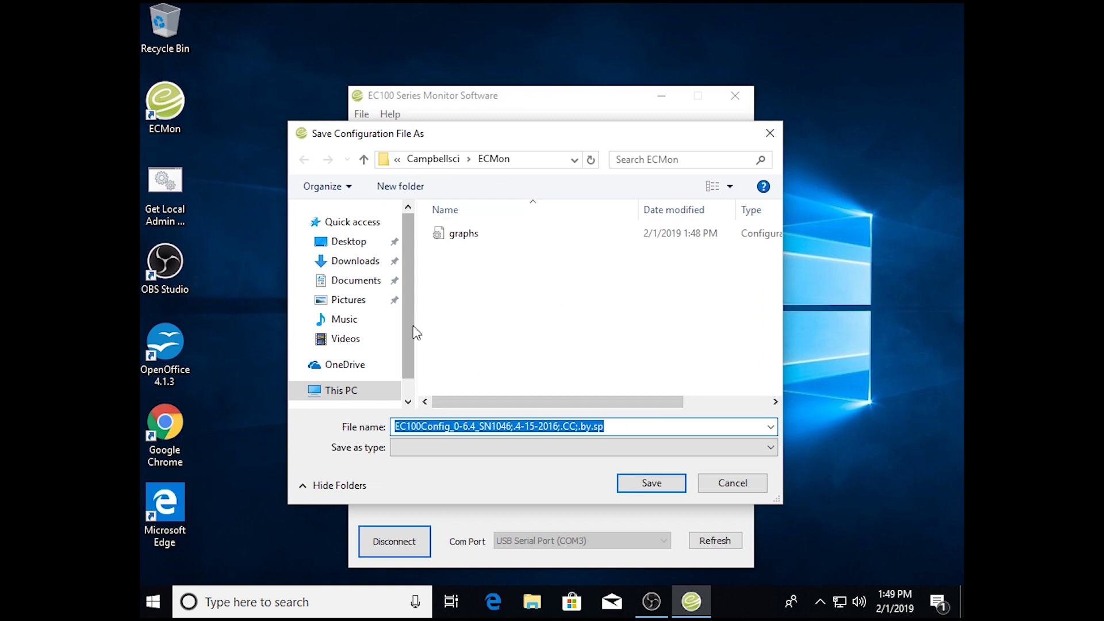
{"action": "left_click_drag", "start_coordinate": [413, 327], "coordinate": [409, 351]}
{"action": "left_click", "coordinate": [351, 211]}
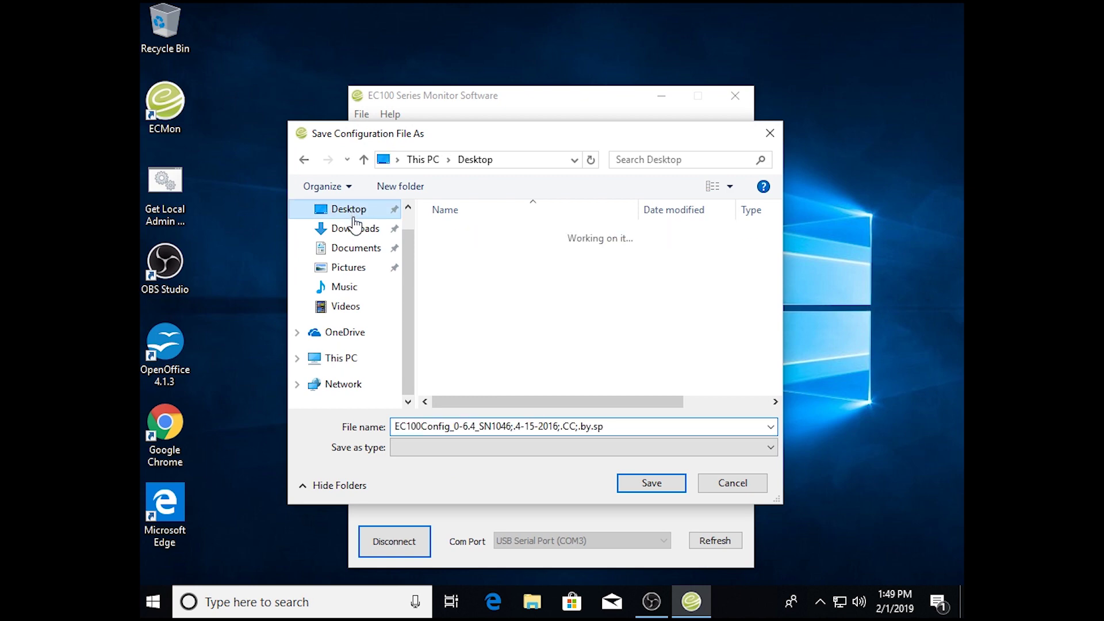
{"action": "left_click", "coordinate": [648, 490]}
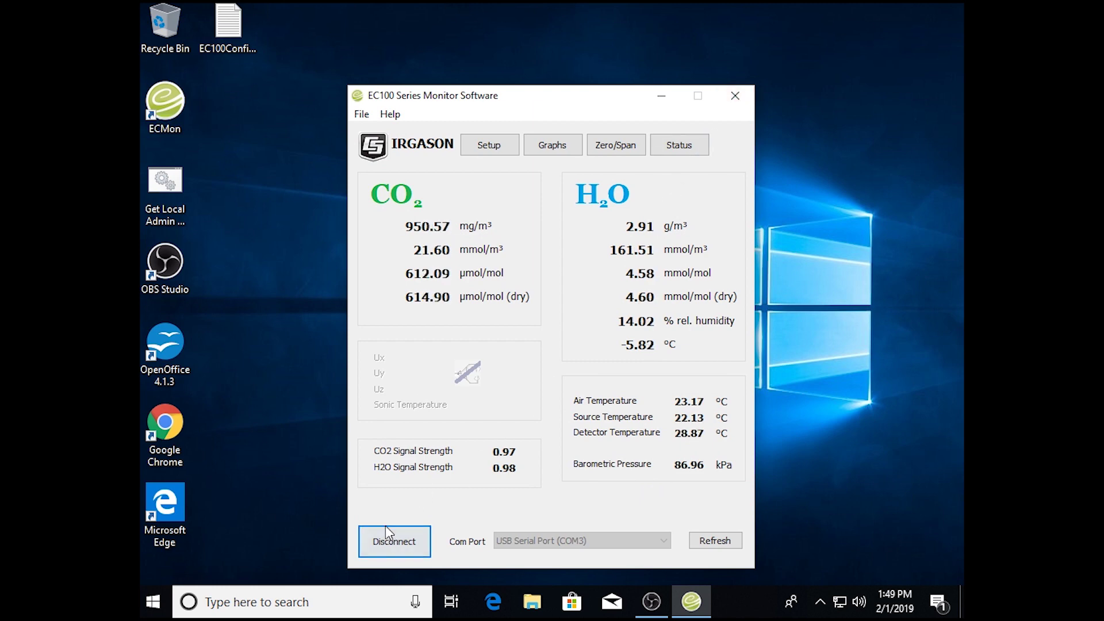
Step: Open the EC100Config file from the desktop in Notepad and scroll through its settings
{"action": "double_click", "coordinate": [234, 30]}
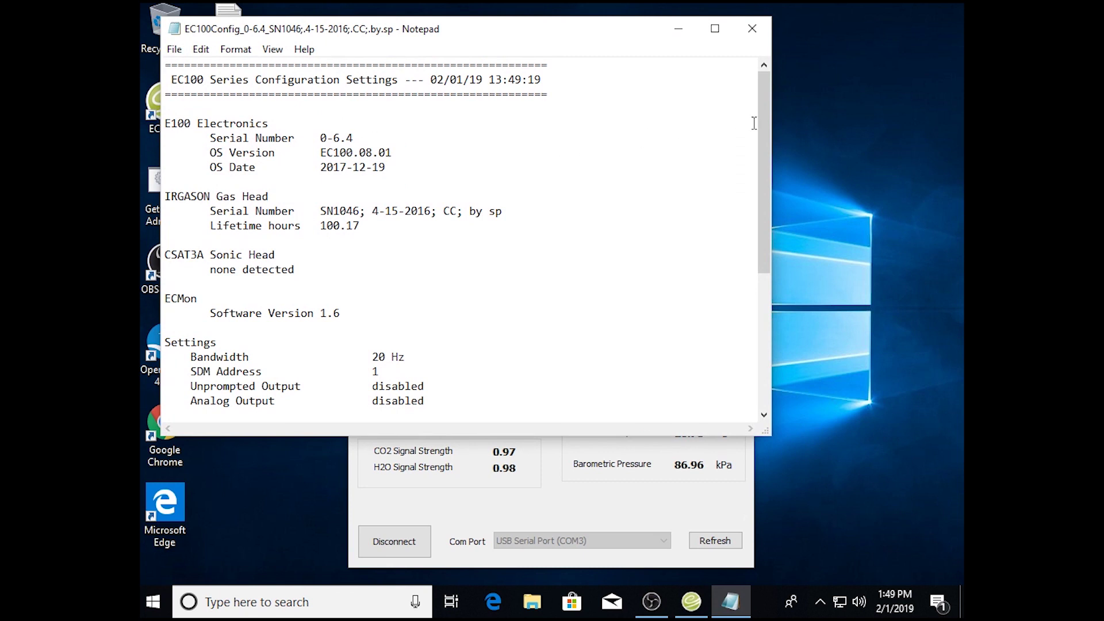
{"action": "mouse_move", "coordinate": [762, 148]}
{"action": "left_mouse_down"}
{"action": "mouse_move", "coordinate": [778, 293]}
{"action": "mouse_move", "coordinate": [775, 151]}
{"action": "left_mouse_up"}
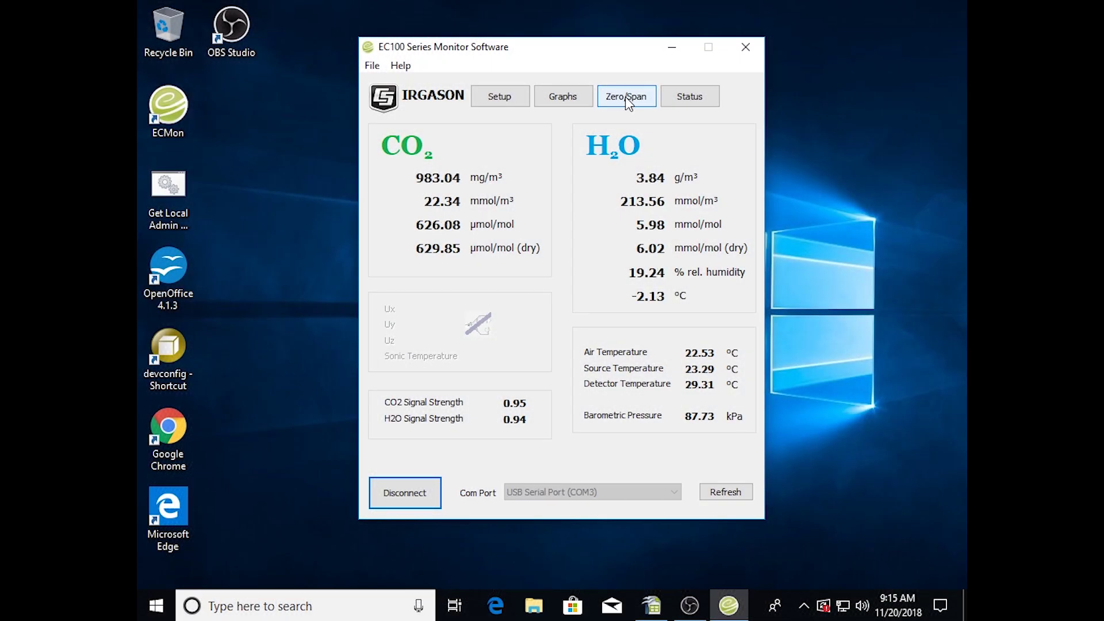
Step: Bring up the Field Zero/Span window, move it higher, and switch H2O units from ppt to °C
{"action": "left_click", "coordinate": [628, 100]}
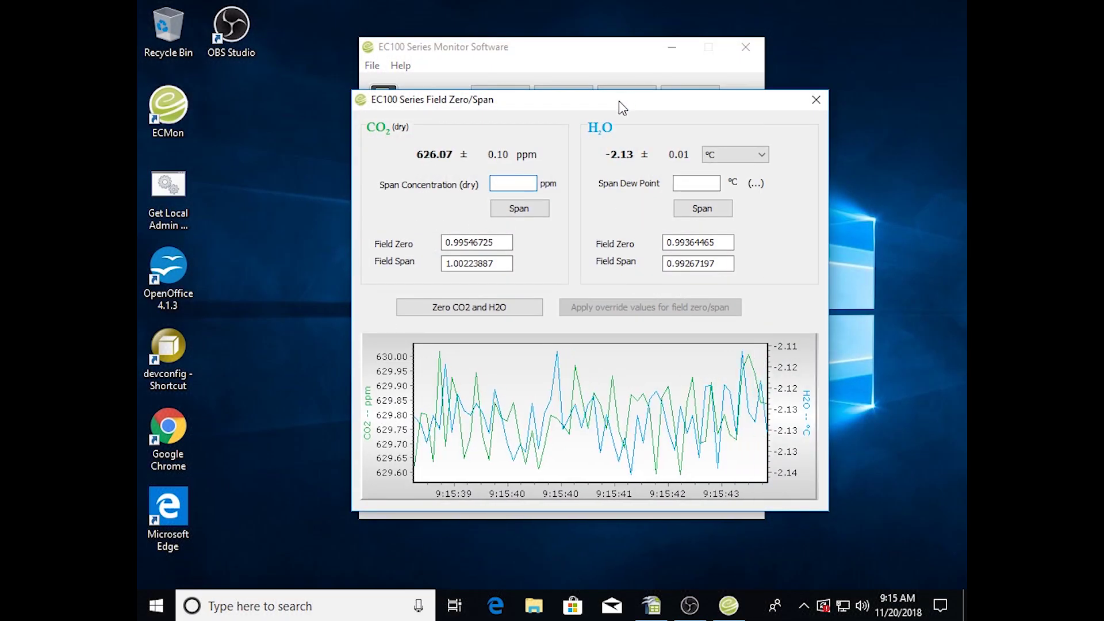
{"action": "left_click_drag", "start_coordinate": [619, 102], "coordinate": [586, 69]}
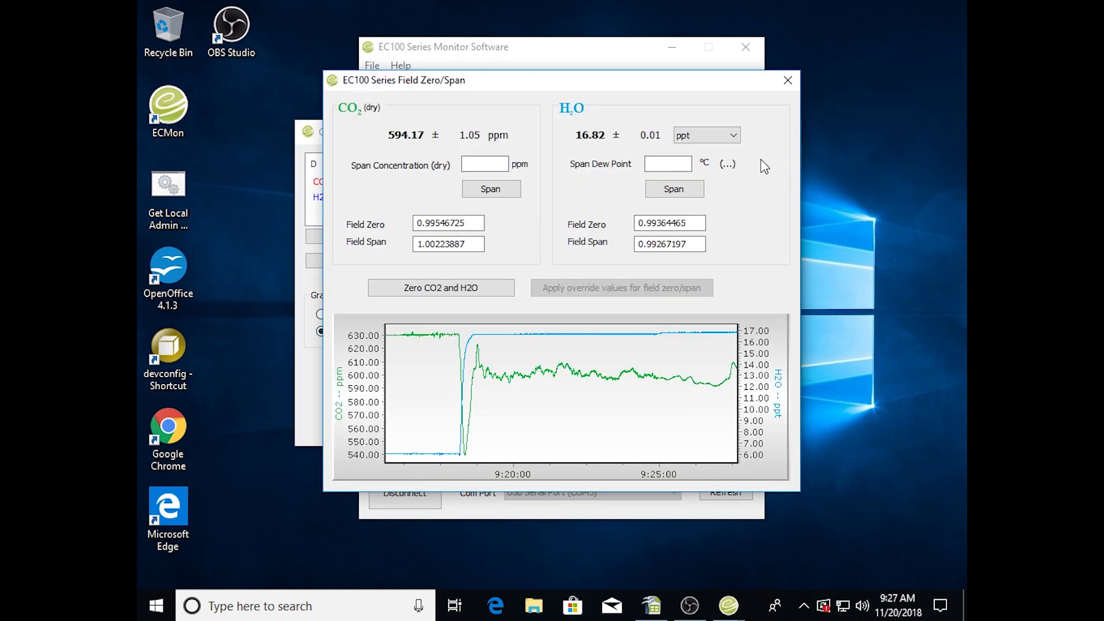
{"action": "left_click", "coordinate": [709, 136]}
{"action": "left_click", "coordinate": [705, 156]}
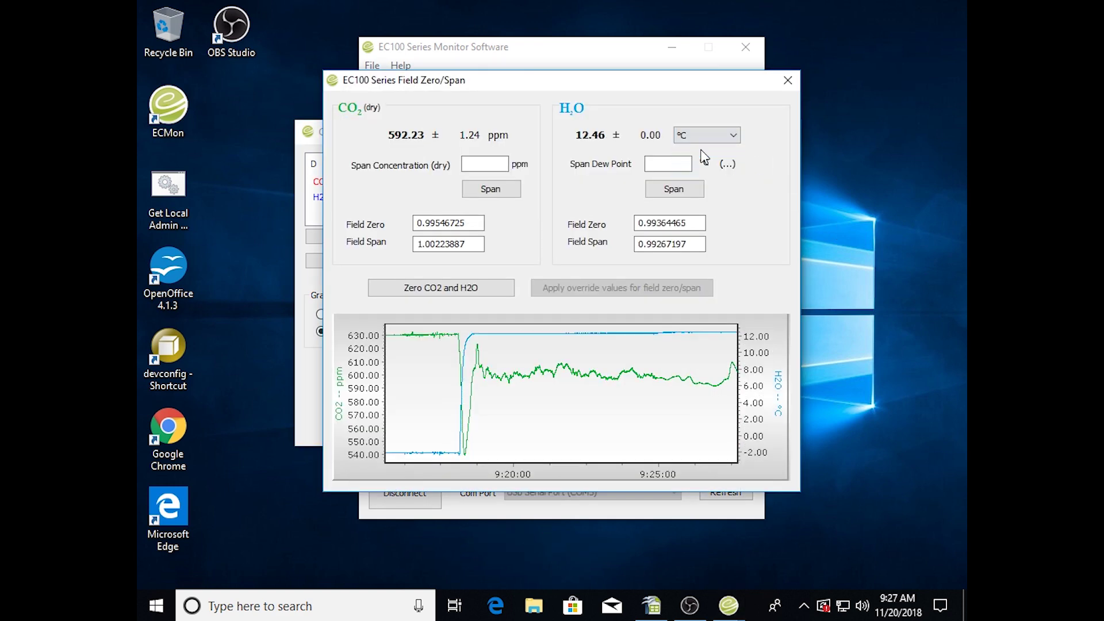
{"action": "left_click", "coordinate": [700, 139]}
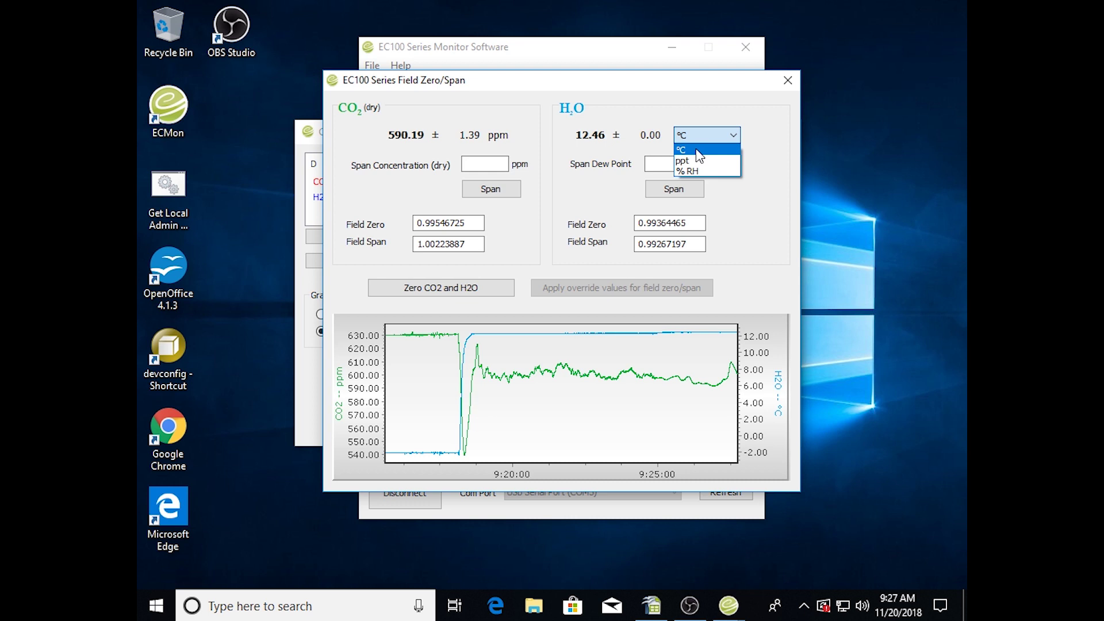
Step: Leave the Field Zero/Span H2O units set to °C
{"action": "left_click", "coordinate": [697, 162]}
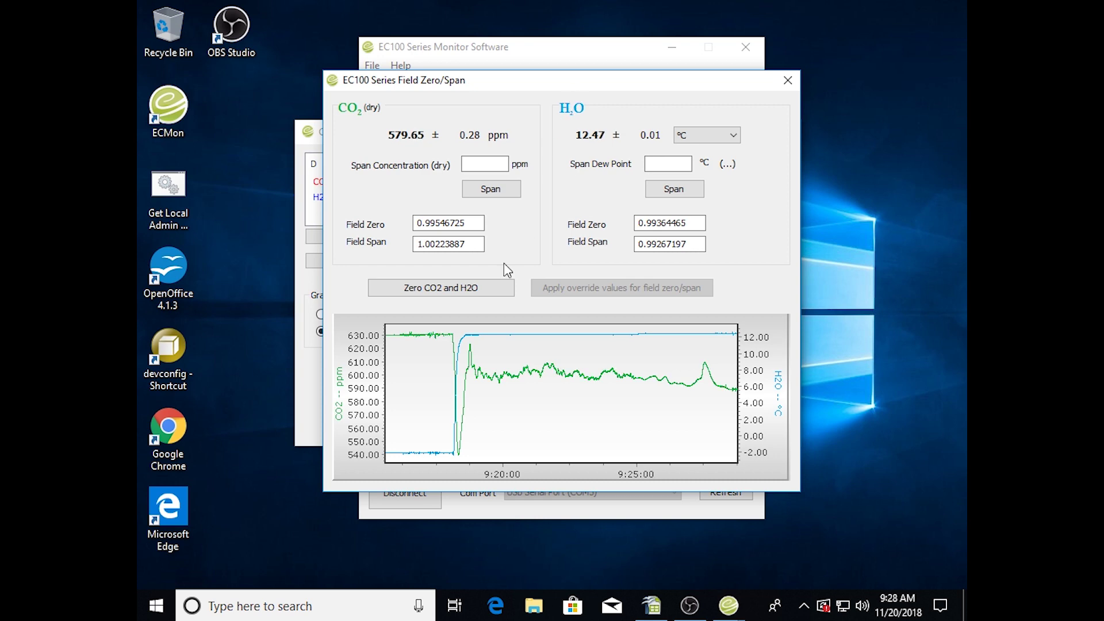
Step: Move the Field Zero/Span window down and right, then bring the main live readings window forward
{"action": "left_click_drag", "start_coordinate": [474, 89], "coordinate": [480, 141]}
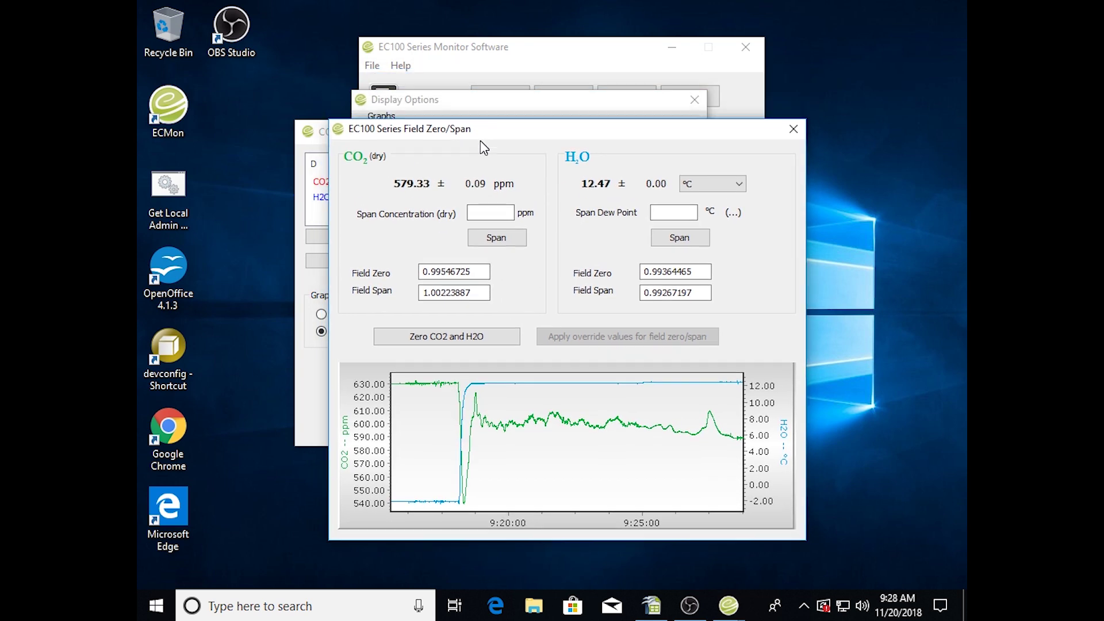
{"action": "left_click", "coordinate": [459, 85]}
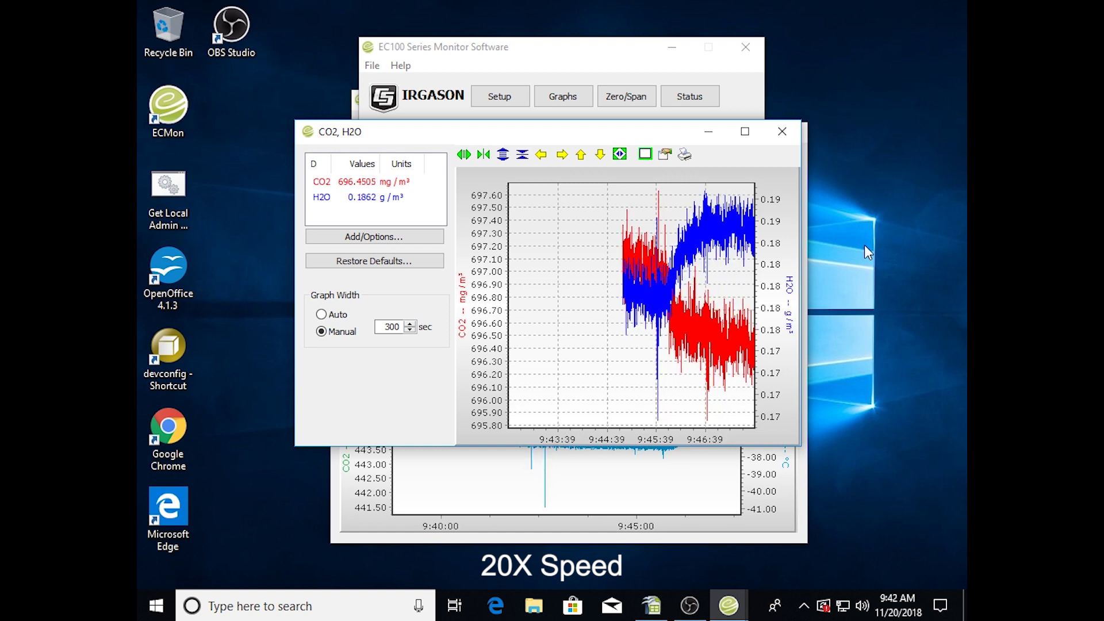
{"action": "left_click", "coordinate": [582, 58]}
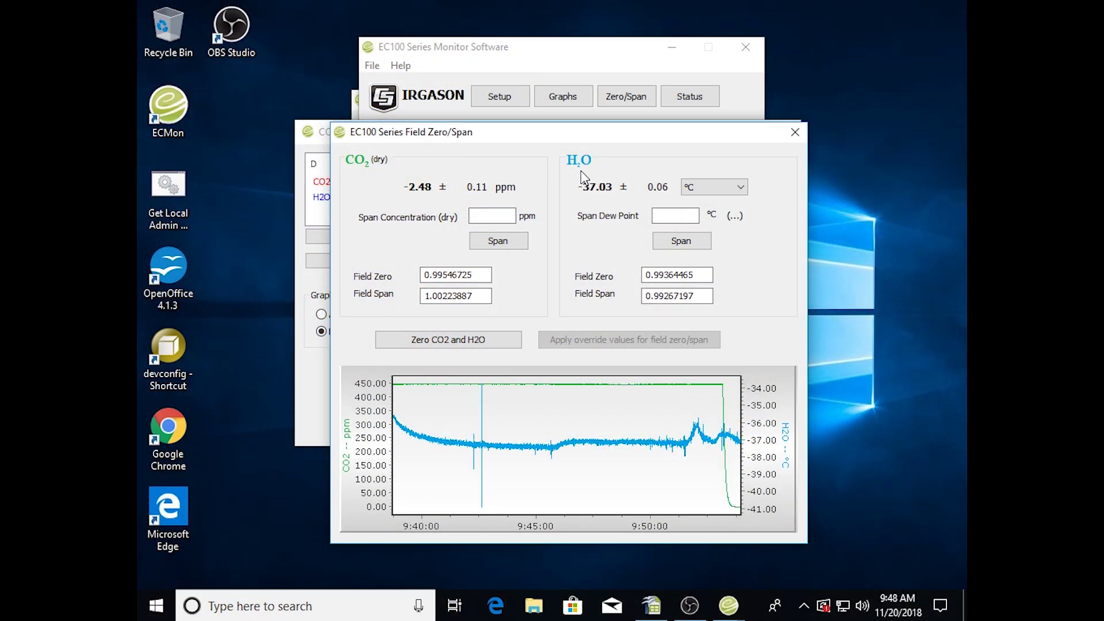
Step: Switch the Field Zero/Span H2O units to ppt, then bring the graph and Zero/Span windows forward in turn
{"action": "left_click", "coordinate": [710, 189]}
{"action": "left_click", "coordinate": [705, 213]}
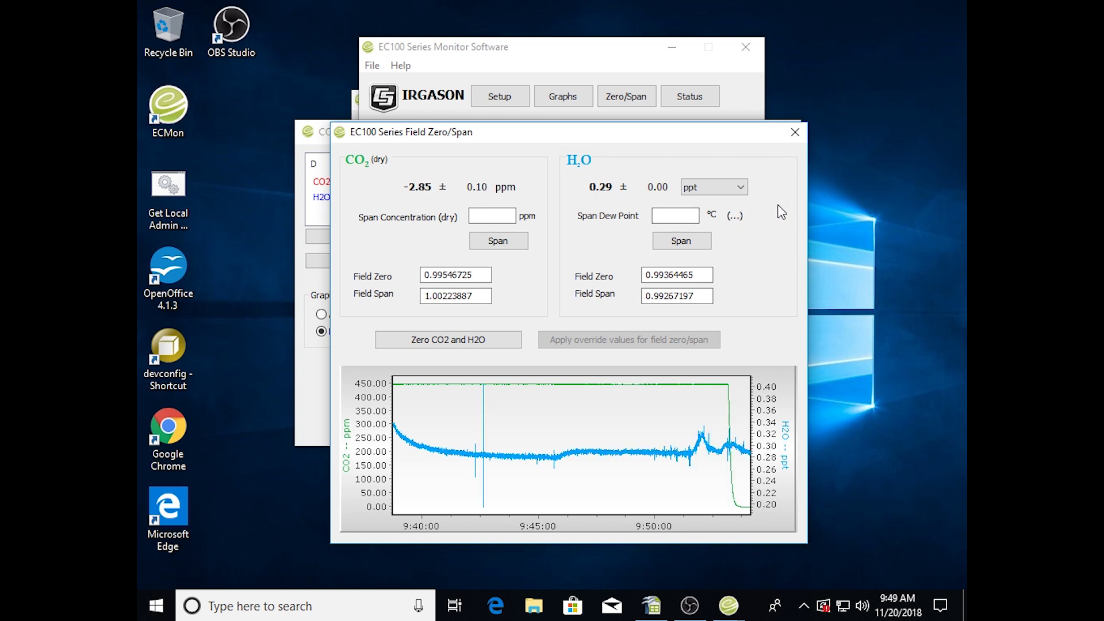
{"action": "left_click", "coordinate": [310, 366]}
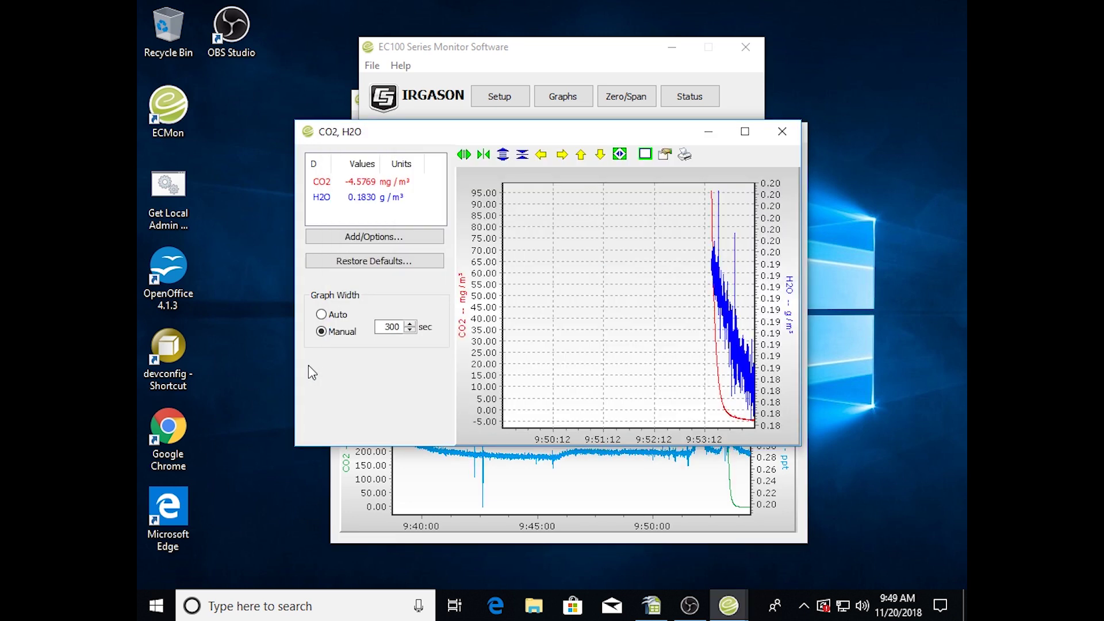
{"action": "left_click", "coordinate": [788, 498]}
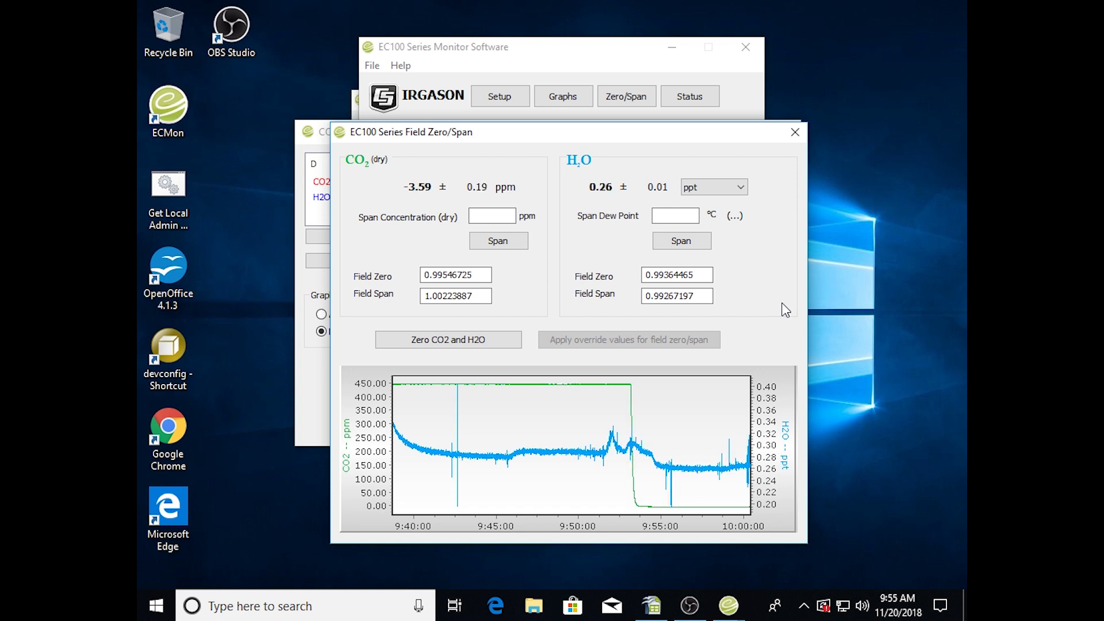
Step: Run Zero CO2 and H2O and confirm with Yes
{"action": "left_click", "coordinate": [463, 344]}
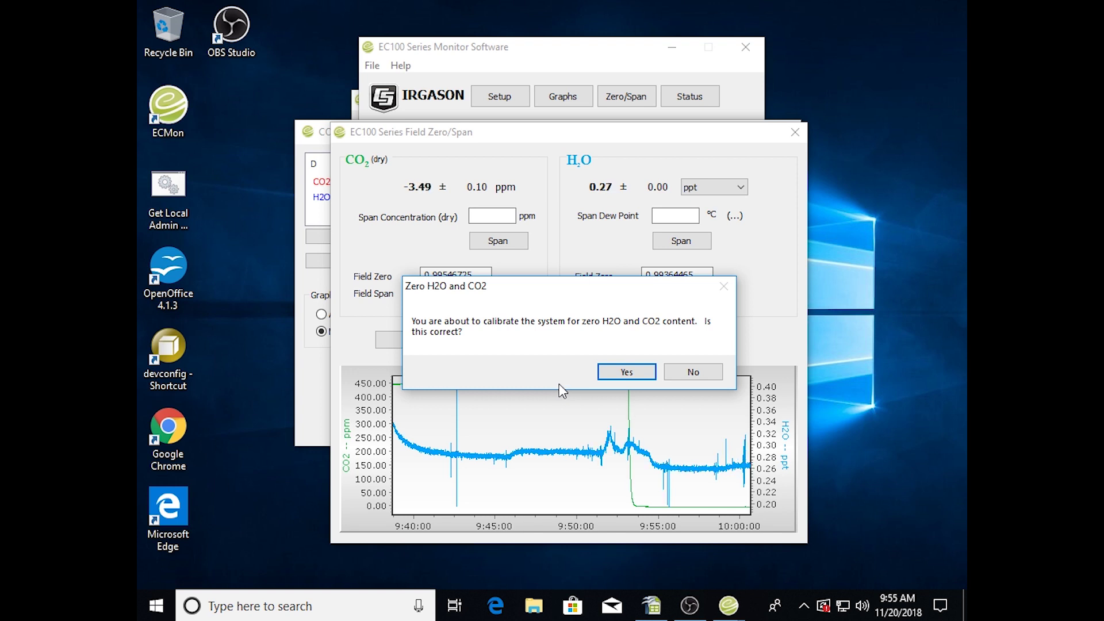
{"action": "left_click", "coordinate": [627, 371]}
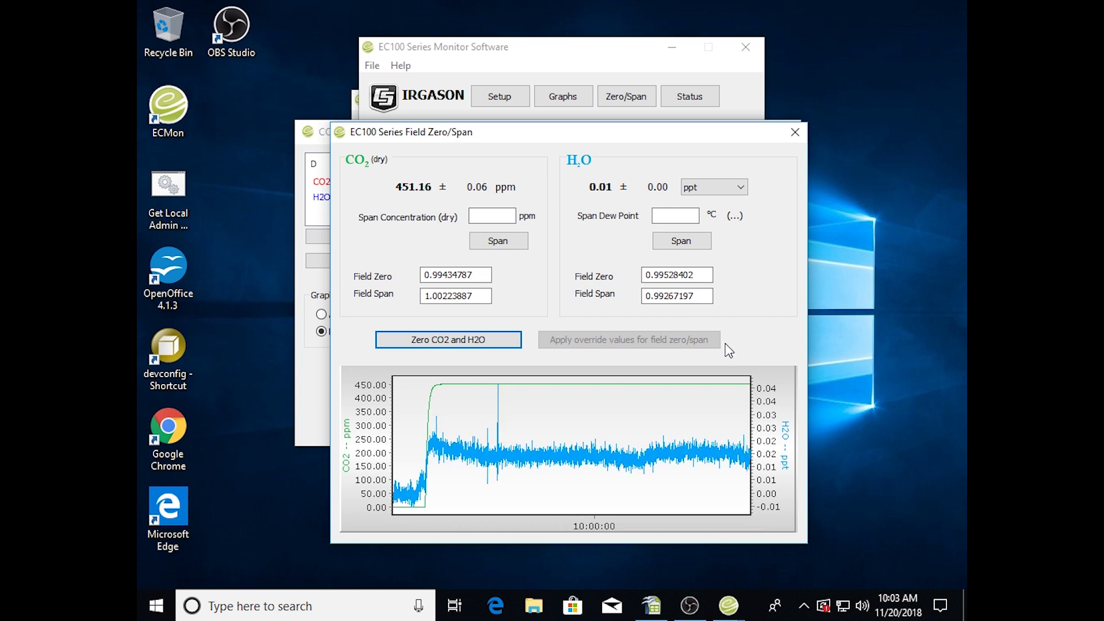
Step: Span CO2 with a 449.98 ppm dry span concentration and confirm the prompt
{"action": "left_click", "coordinate": [480, 216]}
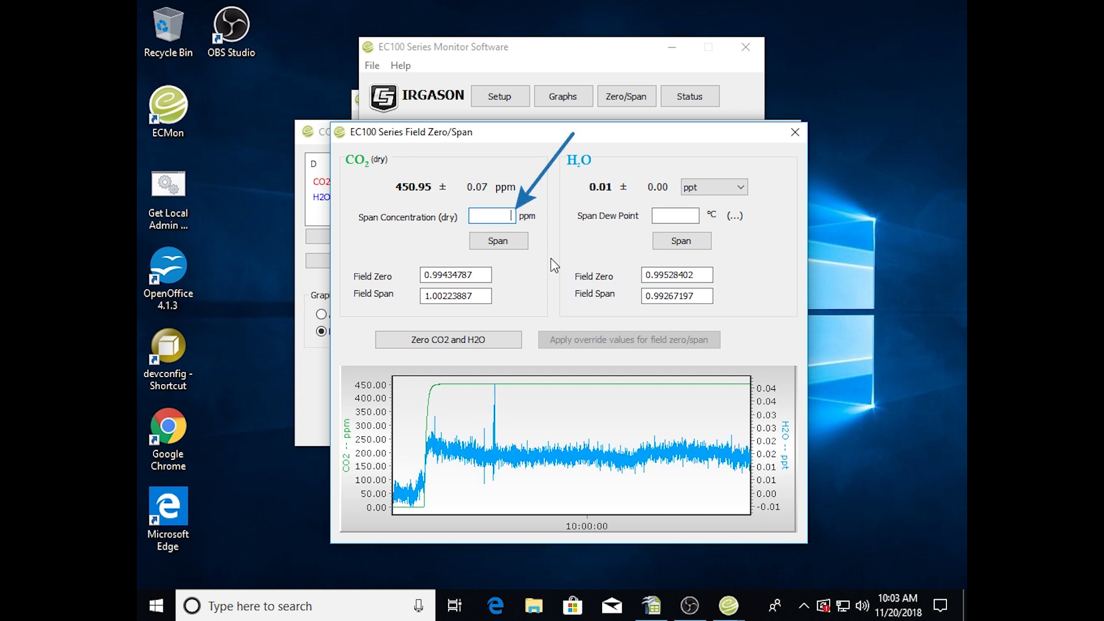
{"action": "type", "text": "449."}
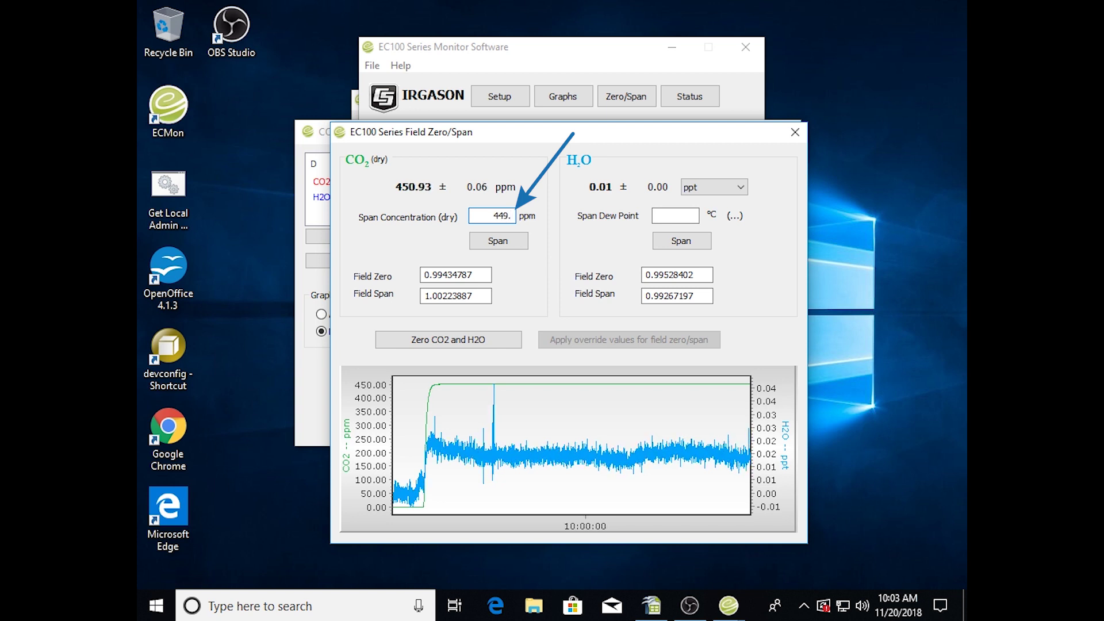
{"action": "type", "text": "98"}
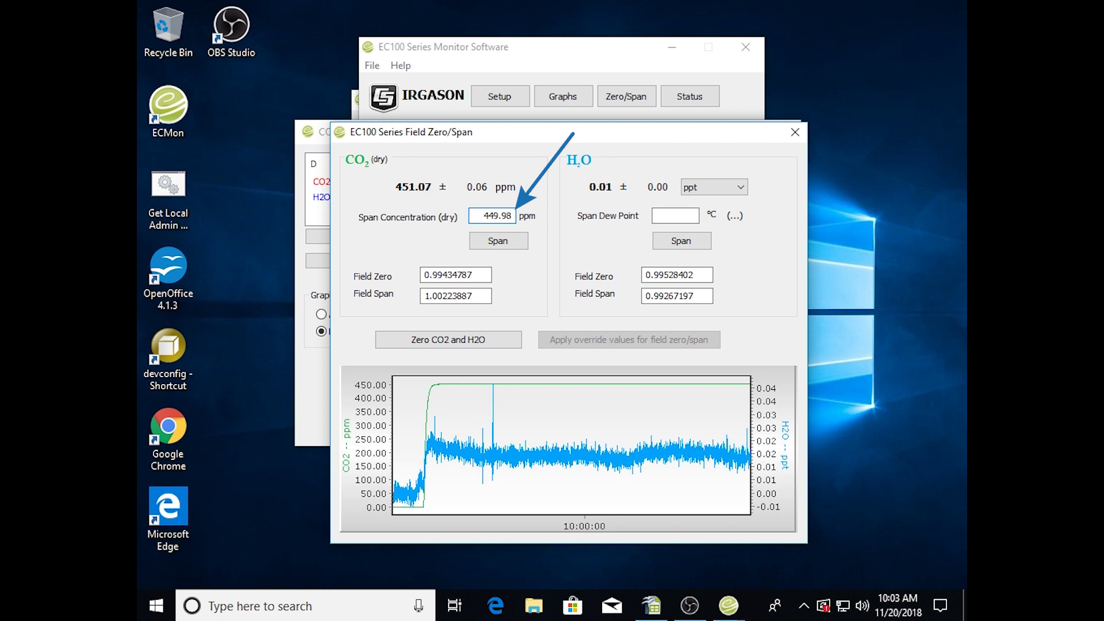
{"action": "left_click", "coordinate": [496, 242]}
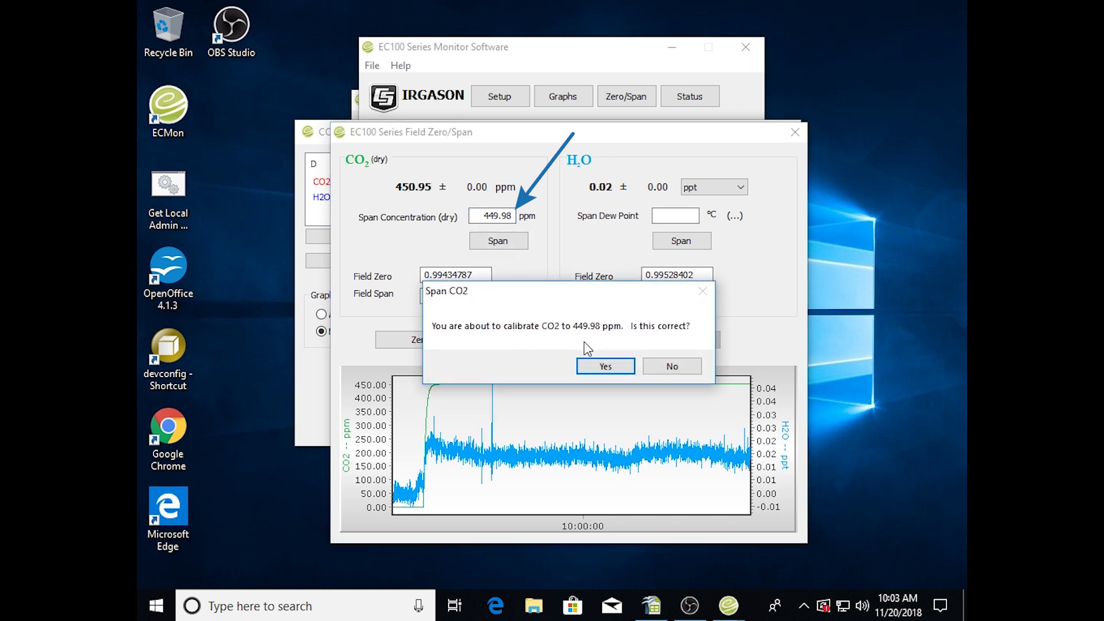
{"action": "left_click", "coordinate": [607, 368]}
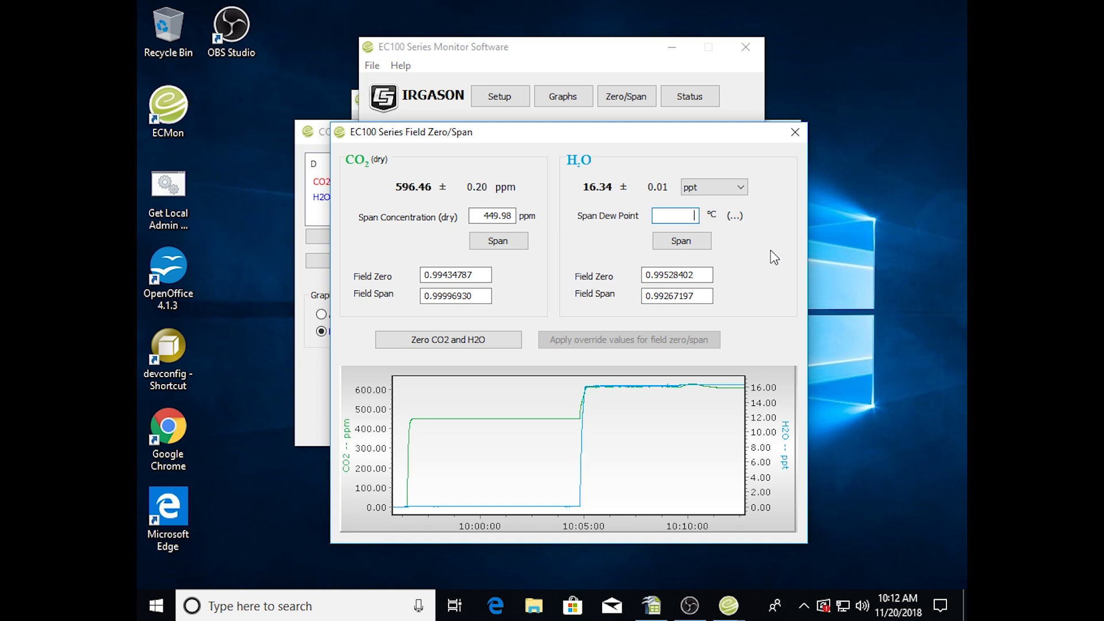
Step: Span H2O with a 12 °C span dew point and confirm the prompt
{"action": "type", "text": "12"}
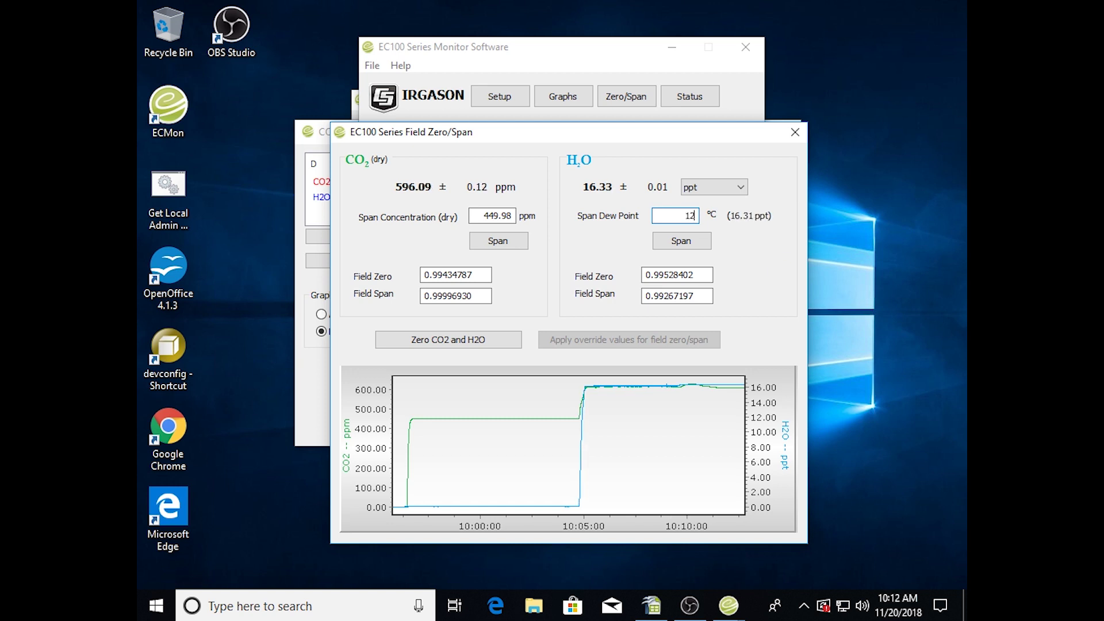
{"action": "left_click", "coordinate": [674, 244]}
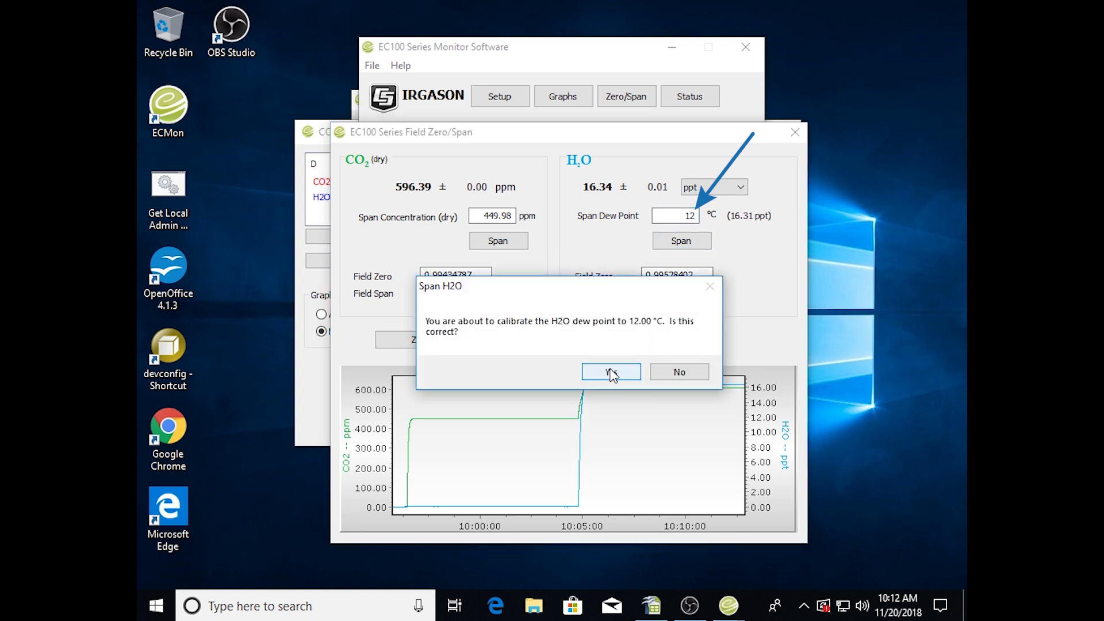
{"action": "left_click", "coordinate": [612, 373]}
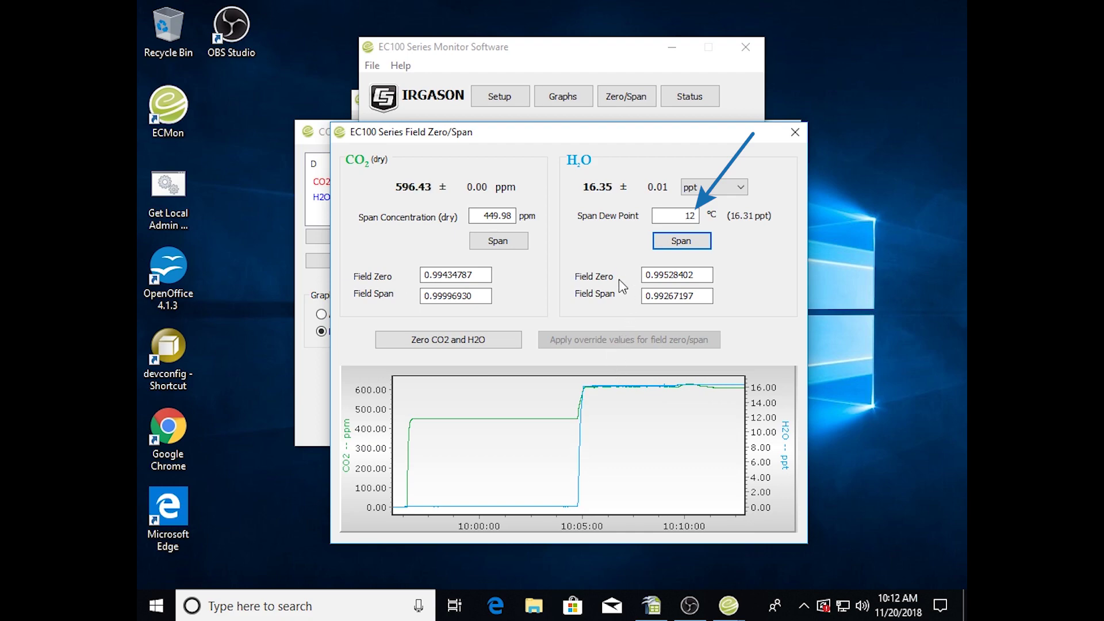